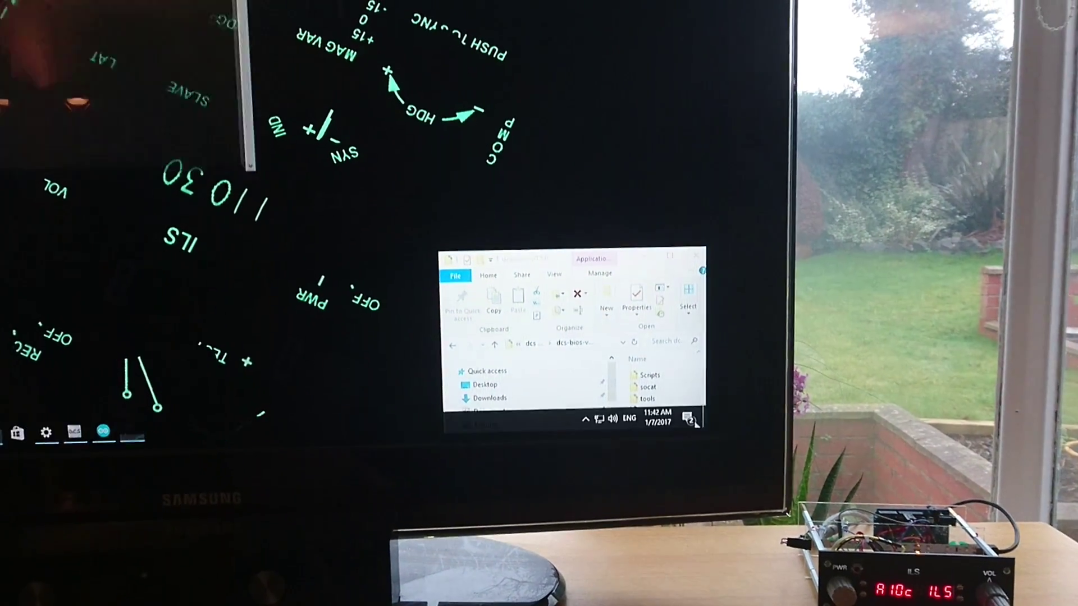
pyautogui.click(671, 257)
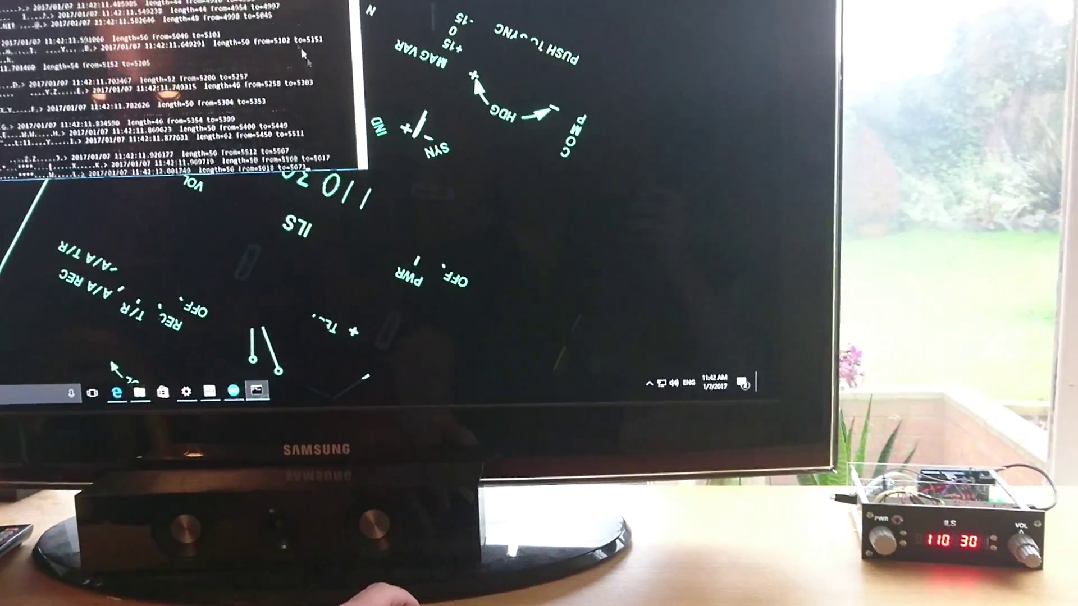
pyautogui.hotkey('alt', 'Tab')
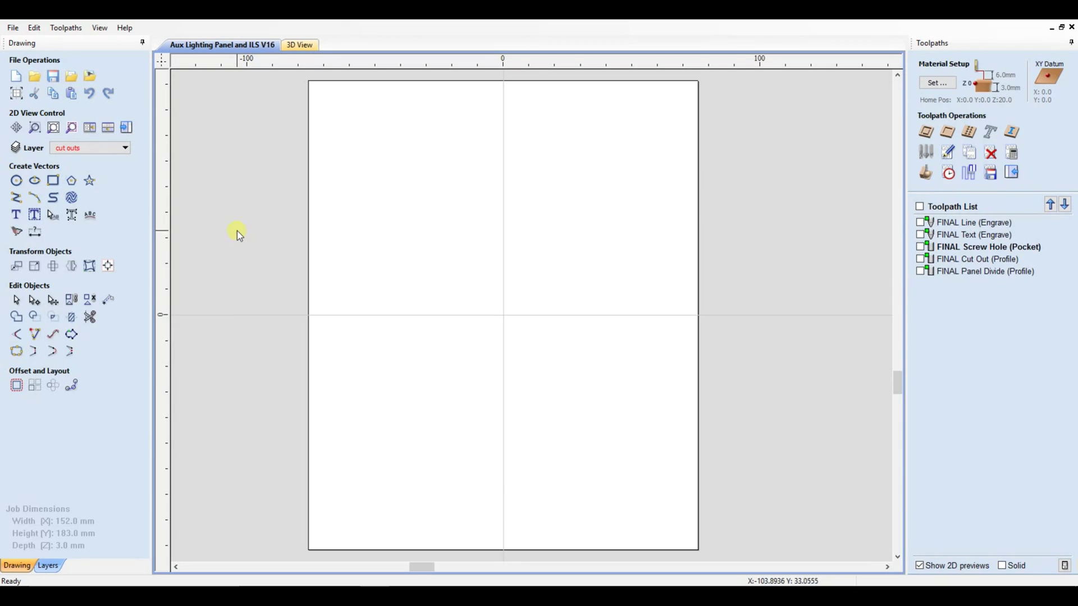
# - Make the Bitmap Layer and the Engraved Lines layer visible, comparing the line vectors with and without the reference bitmap
pyautogui.click(125, 149)
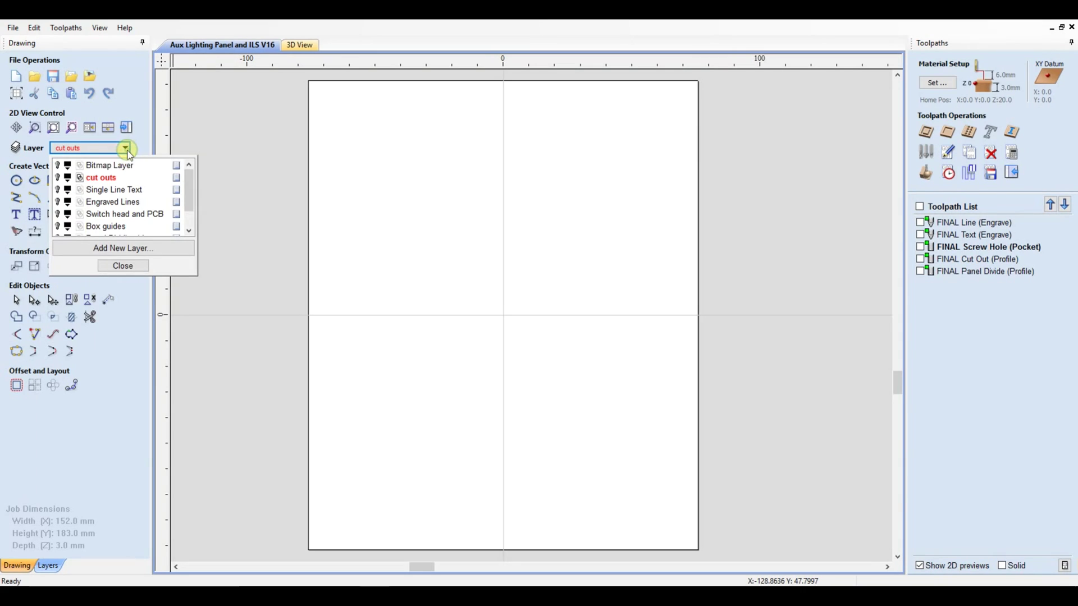
pyautogui.click(59, 165)
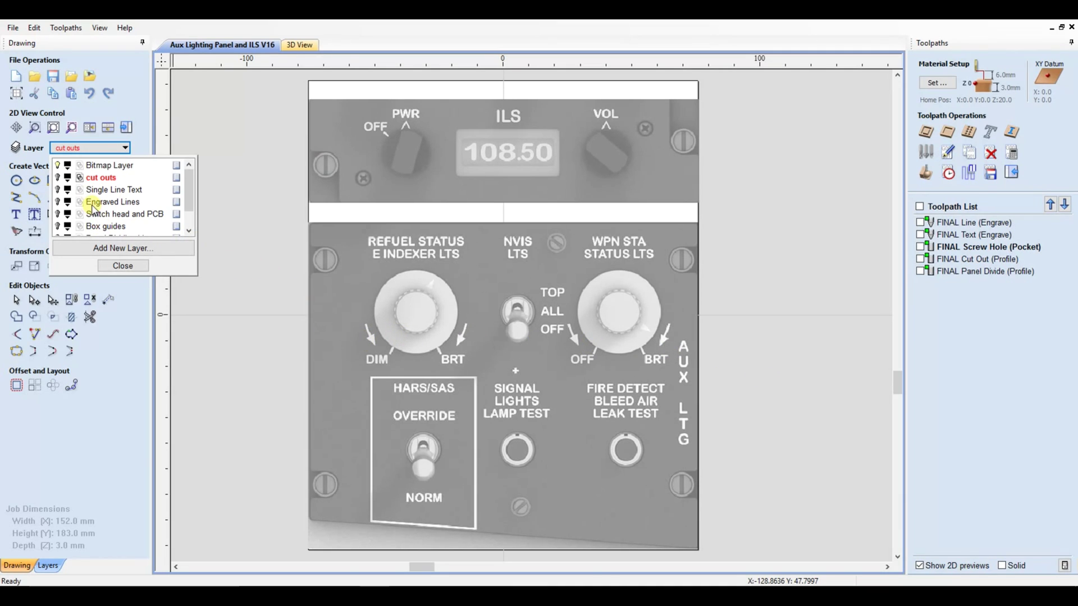
pyautogui.click(57, 203)
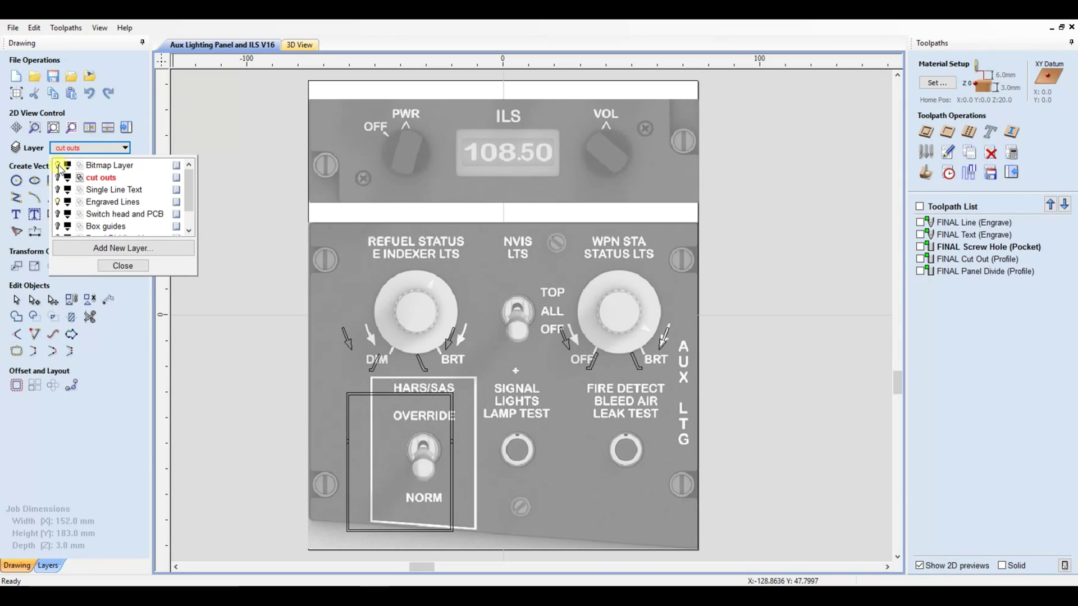
pyautogui.click(57, 165)
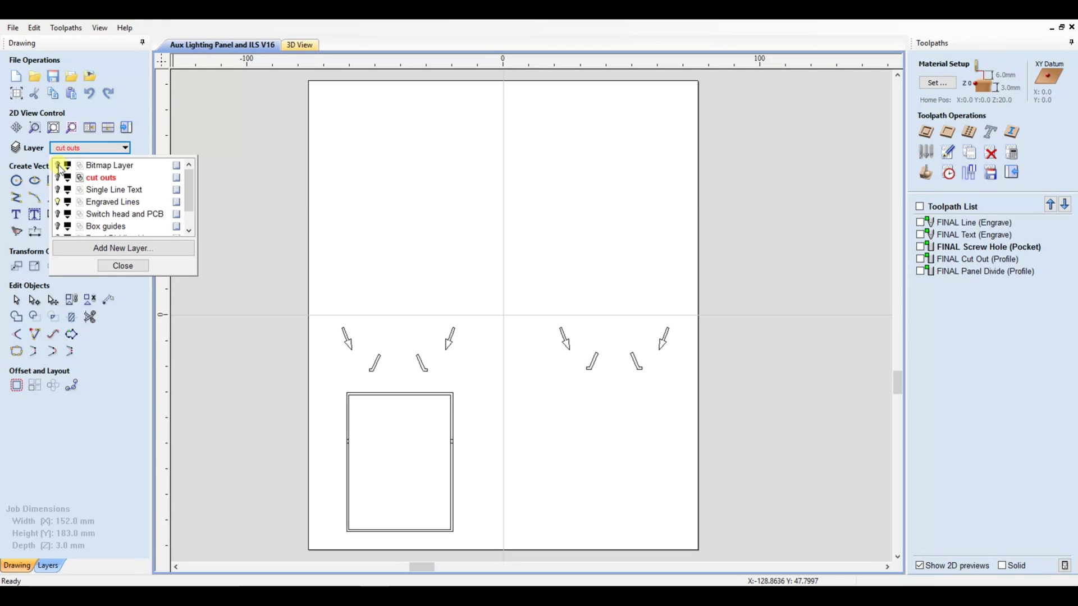
pyautogui.click(59, 165)
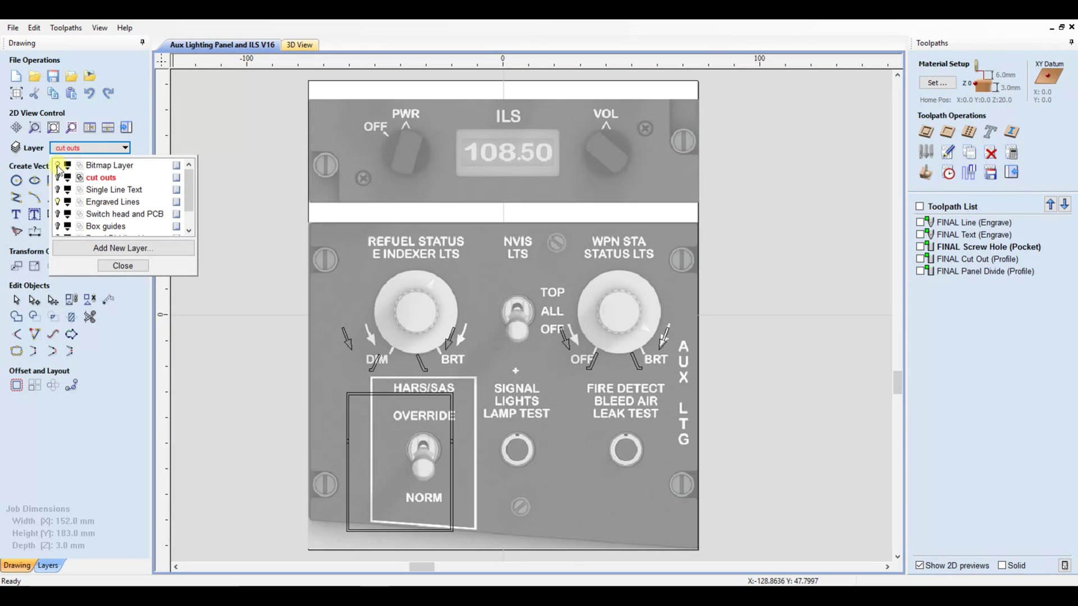
# - Make the Single Line Text layer visible and compare the lettering with and without the reference bitmap
pyautogui.scroll(-1, 65, 207)
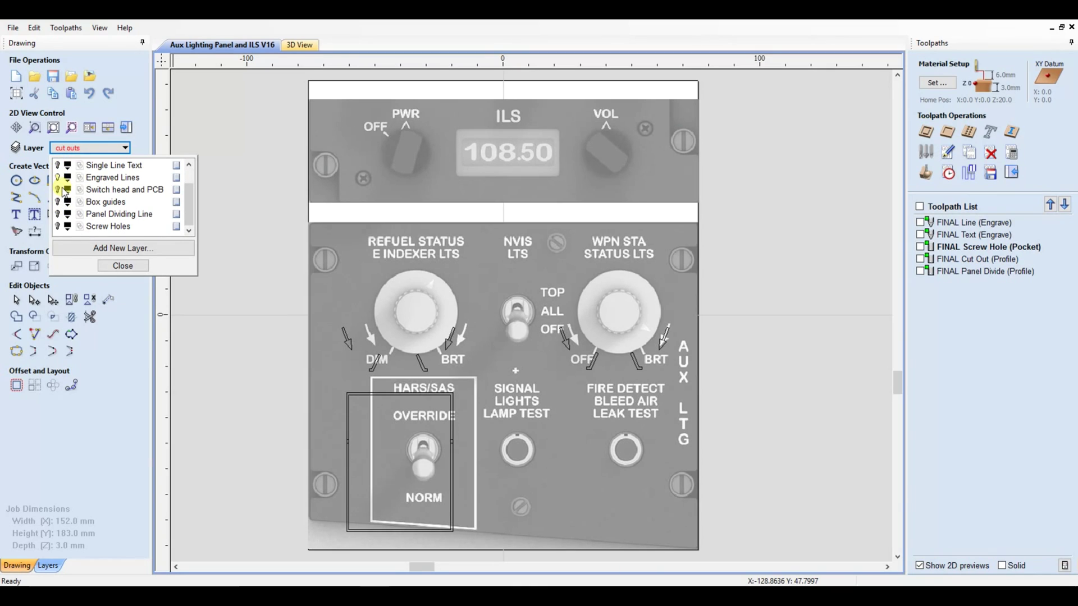
pyautogui.click(58, 166)
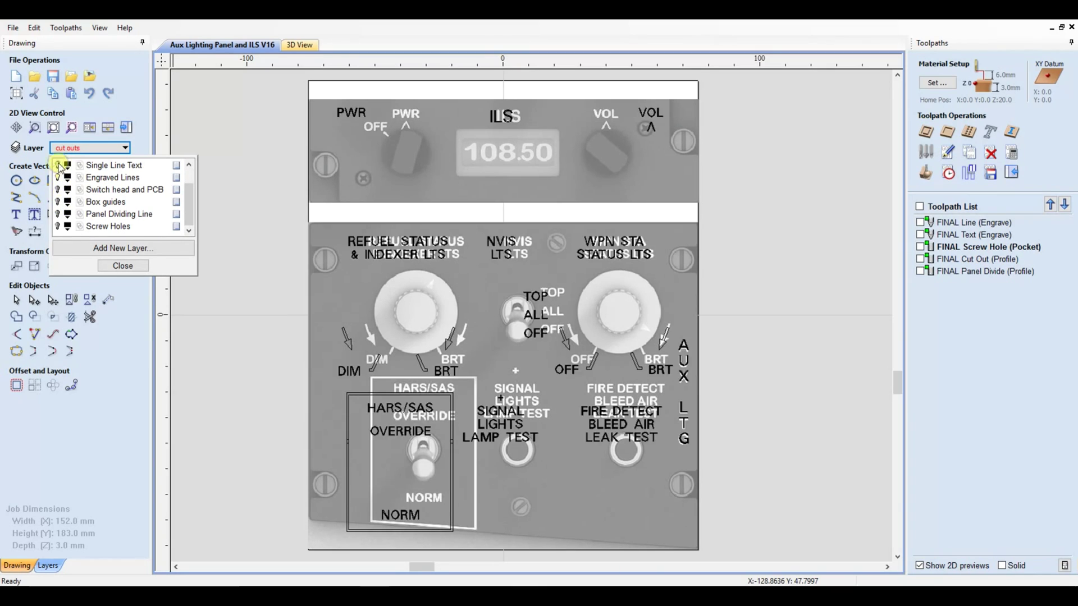
pyautogui.scroll(2, 103, 193)
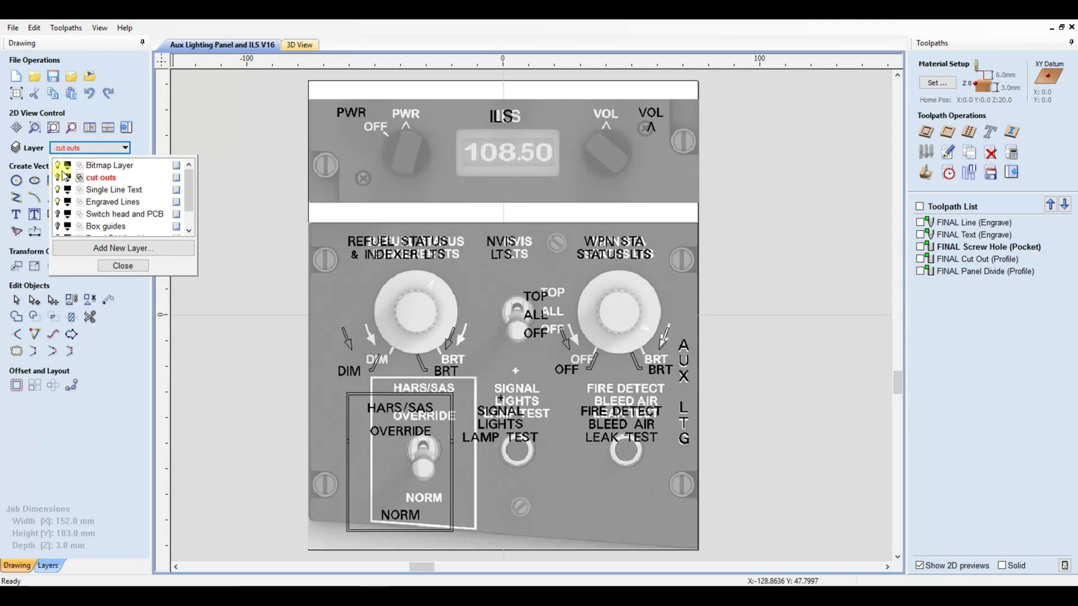
pyautogui.click(59, 165)
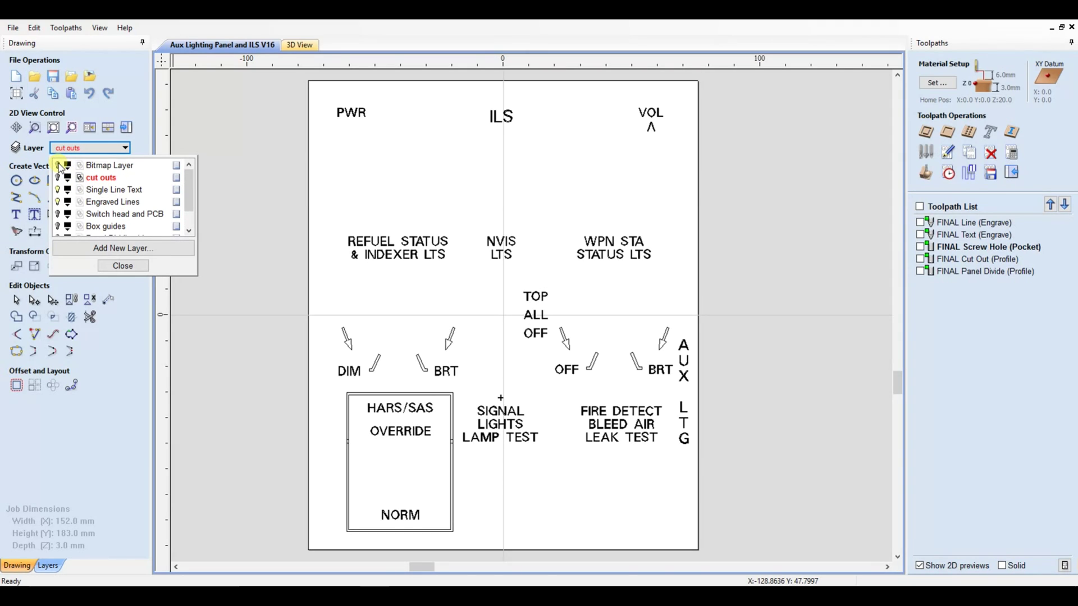
pyautogui.click(58, 165)
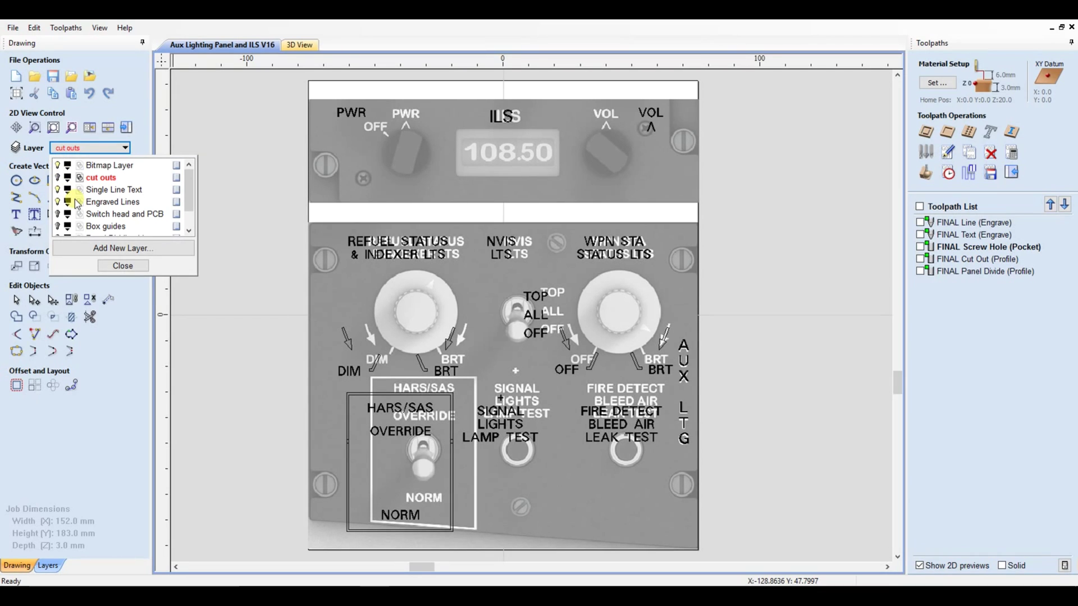
# - Make the Screw Holes layer visible and check the holes with the reference bitmap hidden and shown again
pyautogui.scroll(-2, 75, 198)
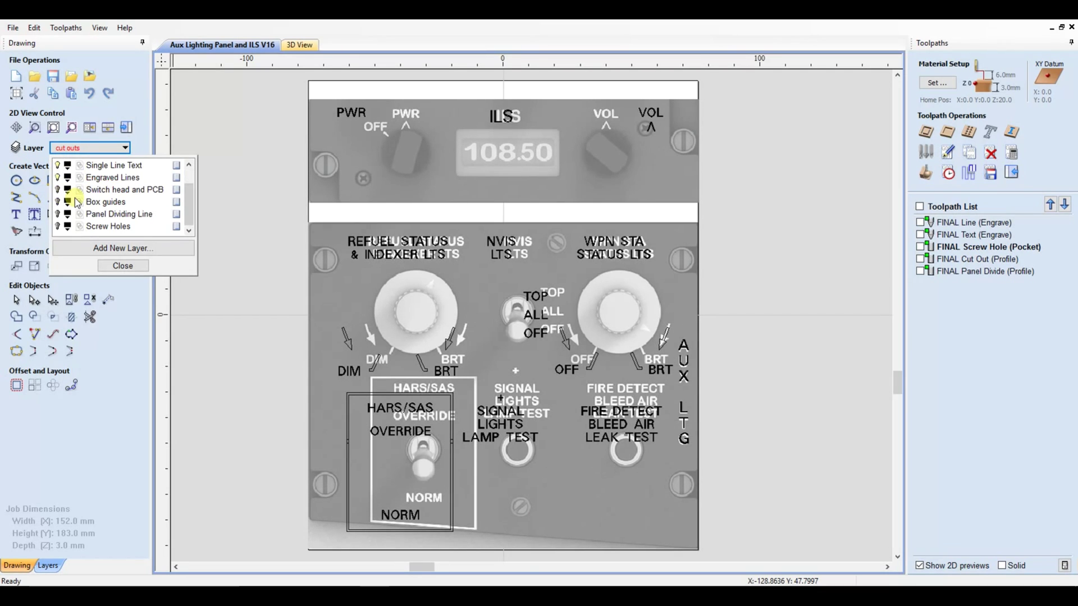
pyautogui.click(58, 227)
pyautogui.scroll(2, 58, 217)
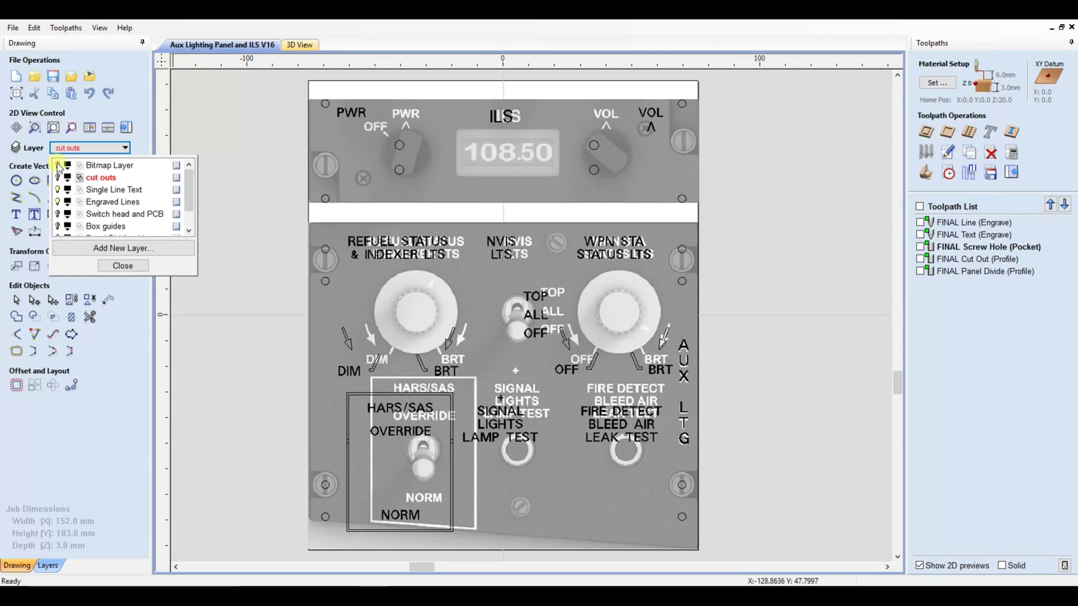
pyautogui.click(59, 165)
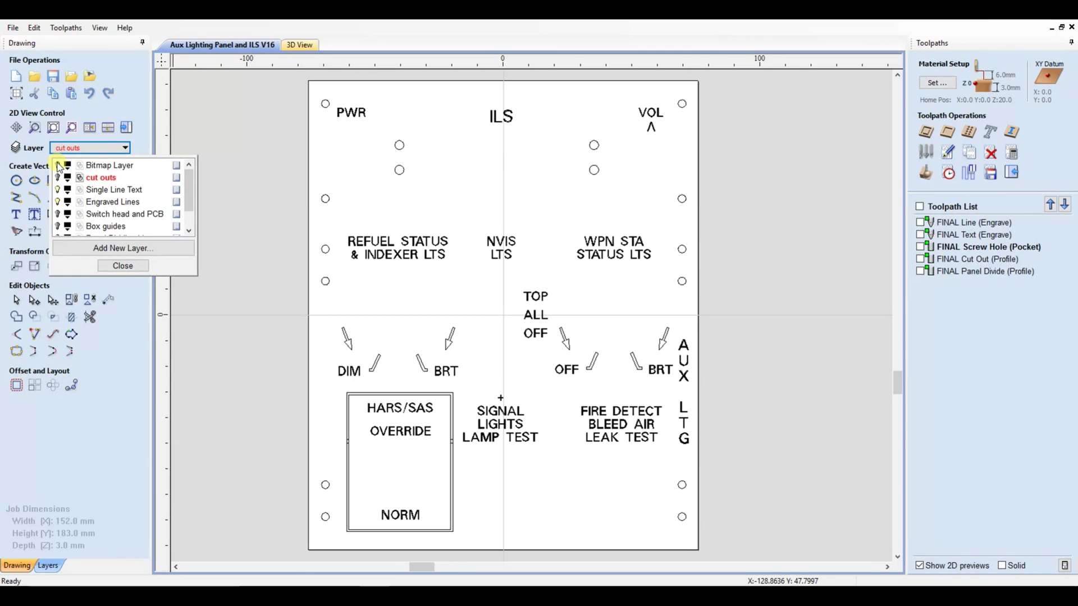
pyautogui.click(58, 166)
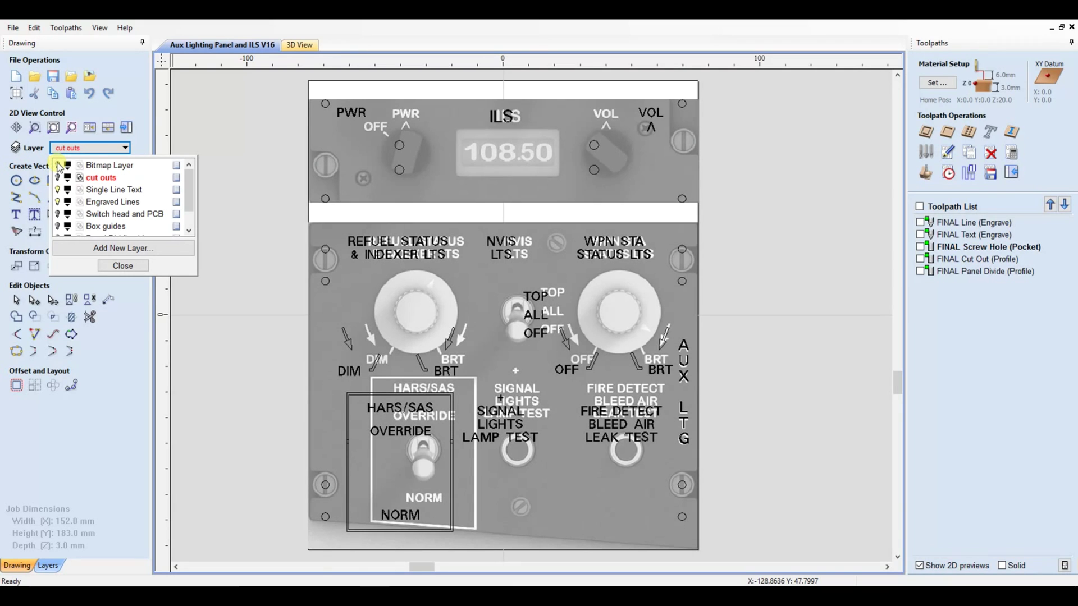
# - Make the cut outs layer visible and compare the cut-out shapes with and without the reference bitmap
pyautogui.click(59, 178)
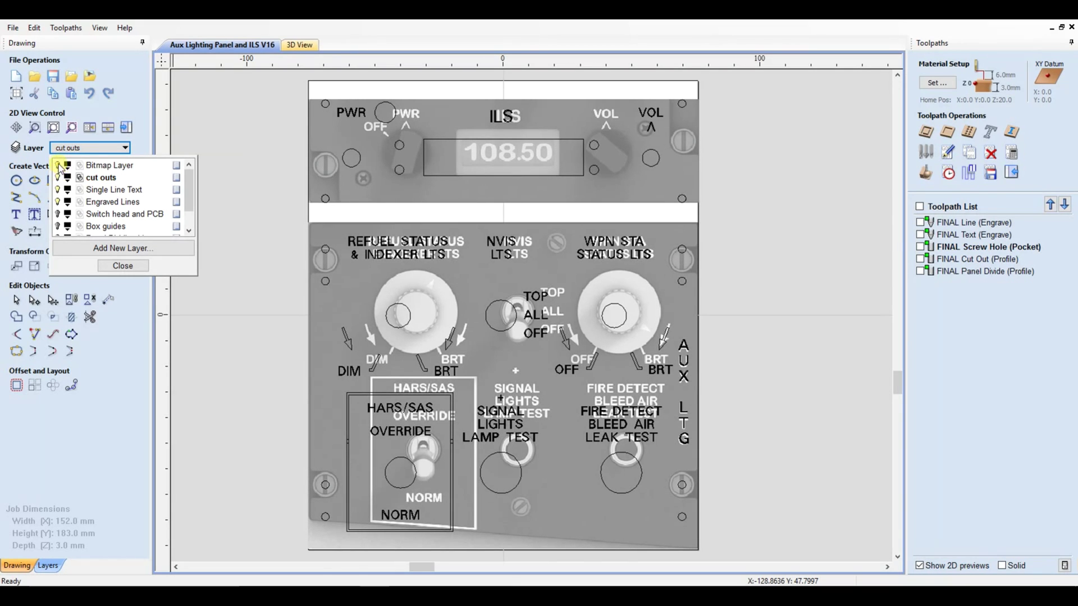
pyautogui.click(58, 165)
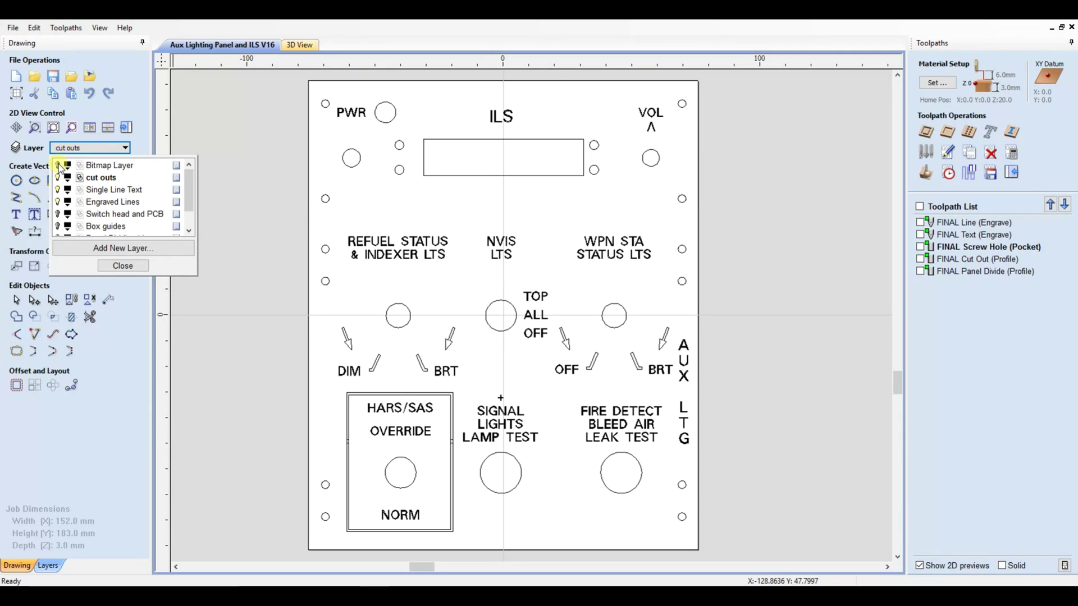
pyautogui.click(58, 165)
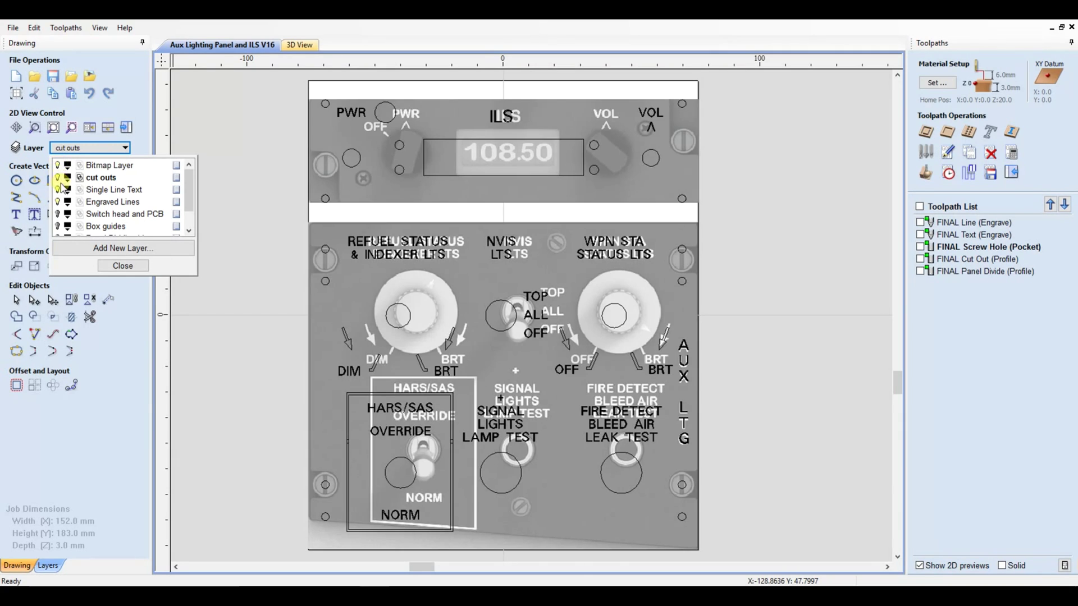
# - Make the Panel Dividing Line layer visible and hide the Bitmap Layer so only the vectors remain
pyautogui.scroll(-1, 62, 187)
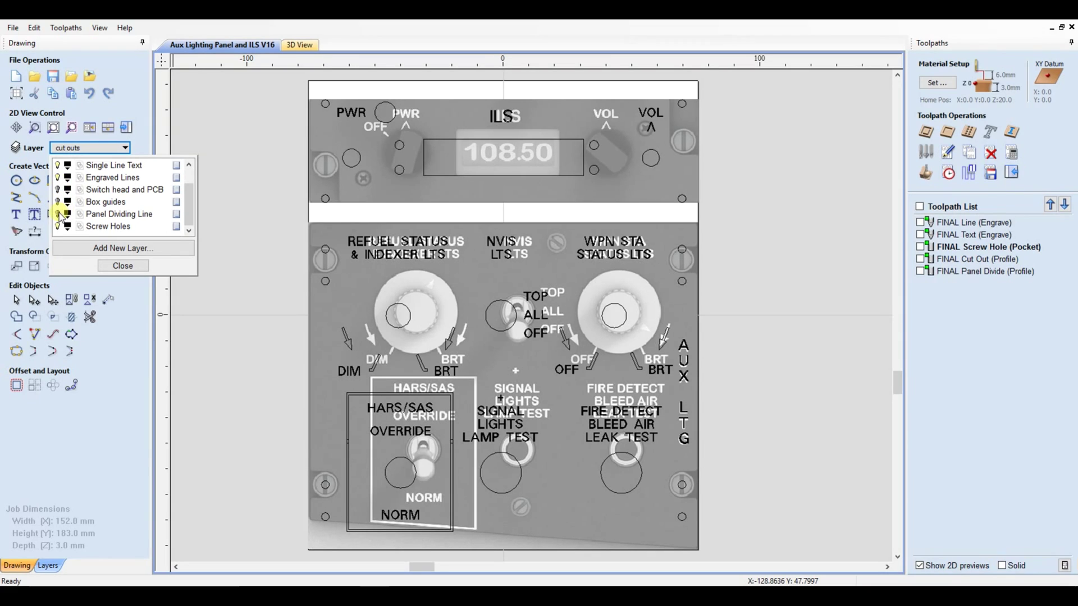
pyautogui.click(59, 214)
pyautogui.scroll(1, 98, 203)
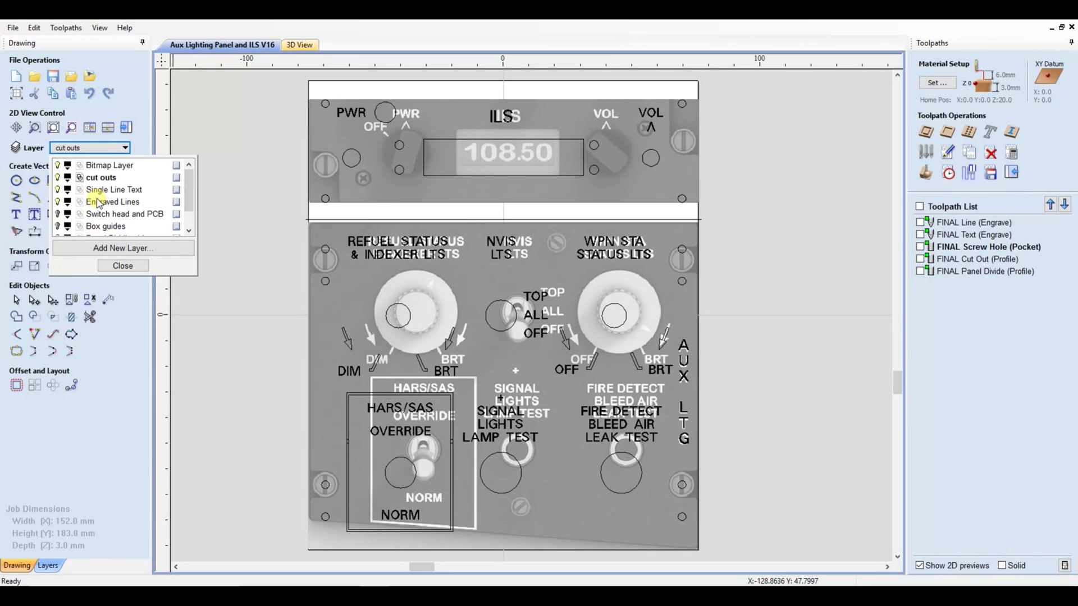
pyautogui.click(58, 166)
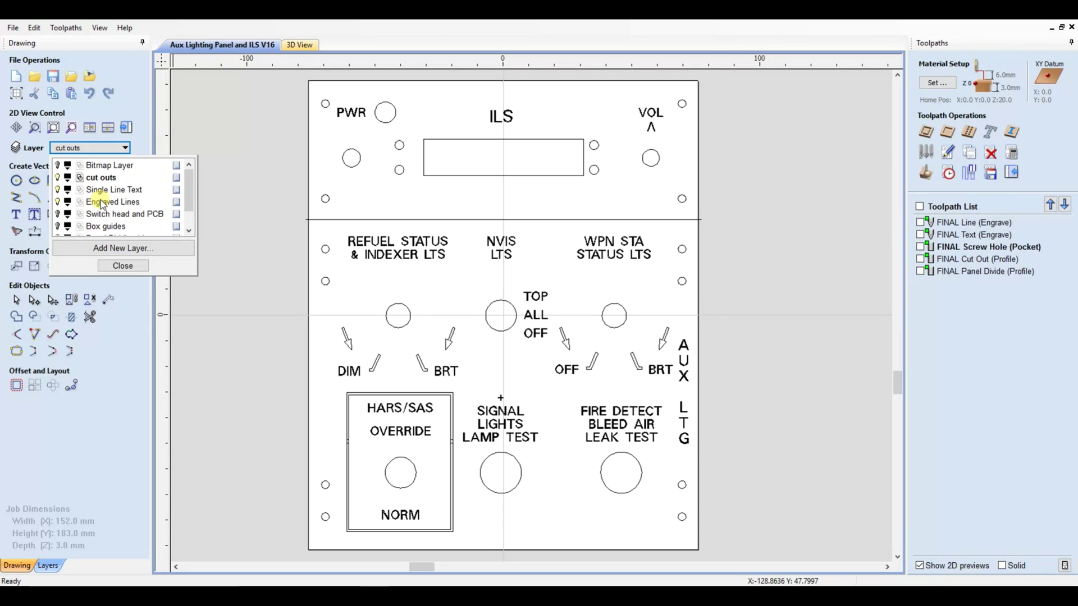
# - Make the Switch head and PCB layer visible and close the layer list
pyautogui.scroll(-1, 103, 203)
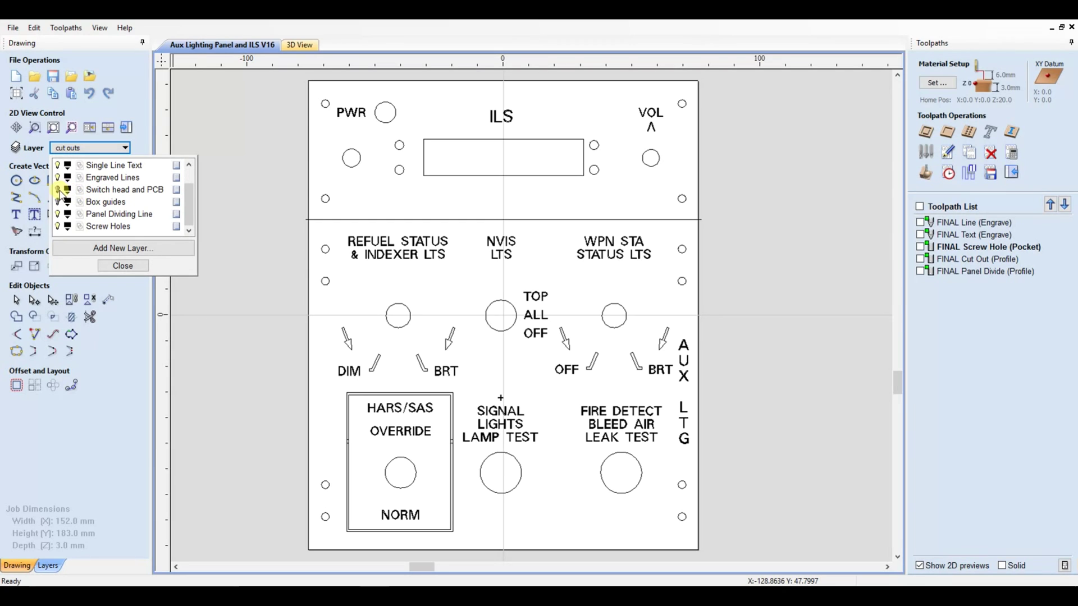
pyautogui.click(58, 190)
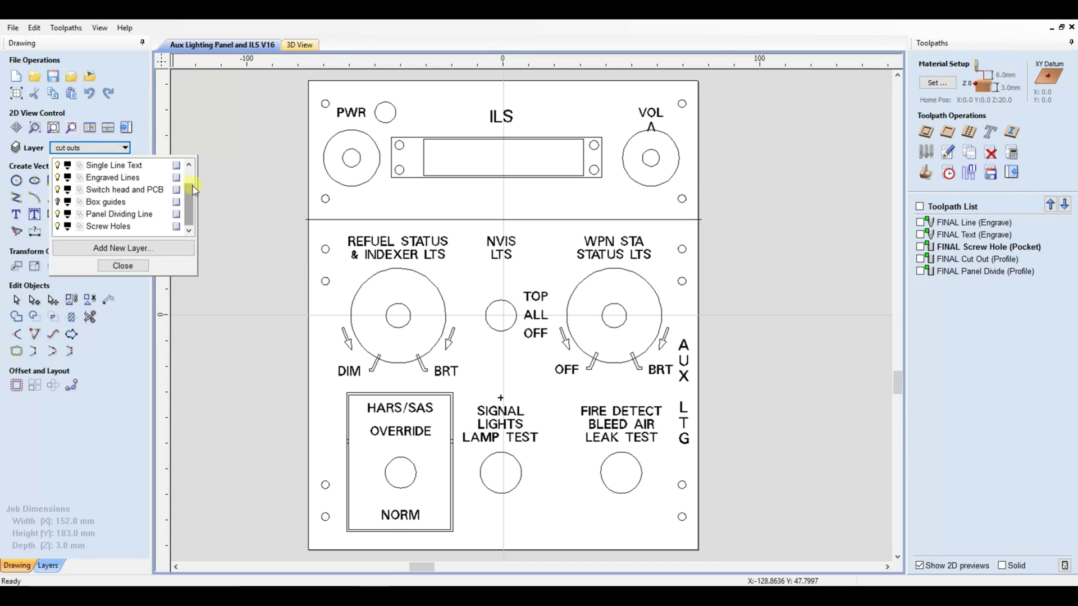
pyautogui.click(123, 266)
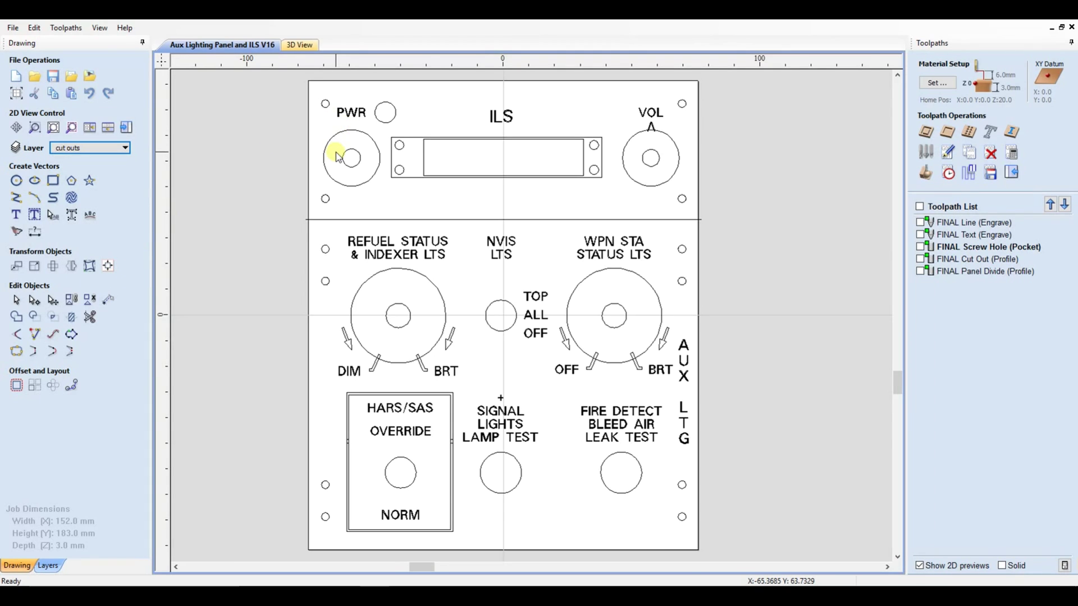
# - Examine the ILS panel up close, from the PWR knob and display cut-out to the VOL knob, including the PCB and knob outlines
pyautogui.scroll(3, 332, 150)
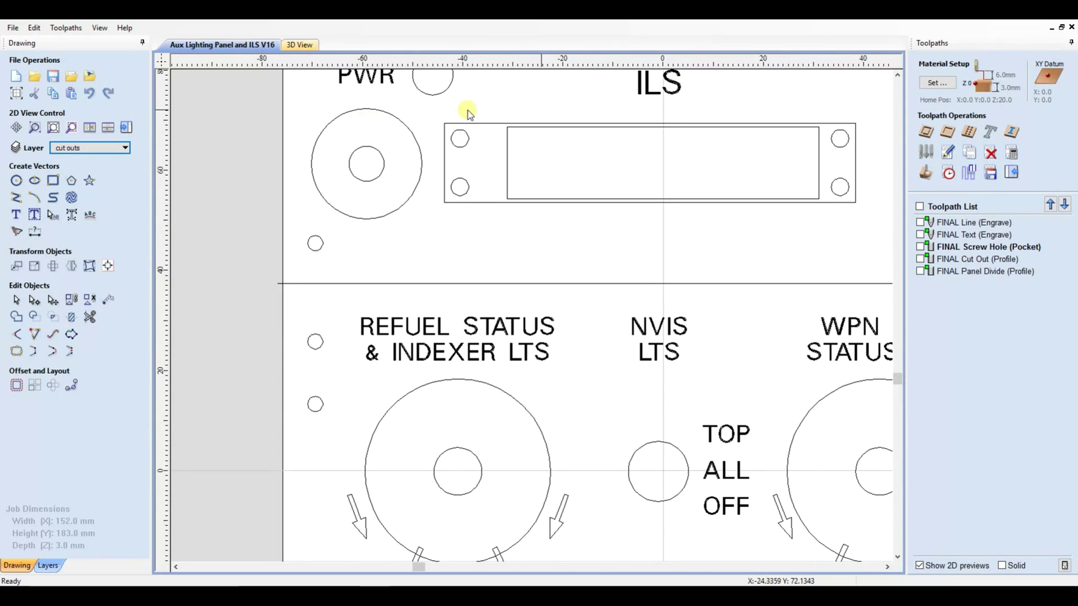
pyautogui.click(898, 75)
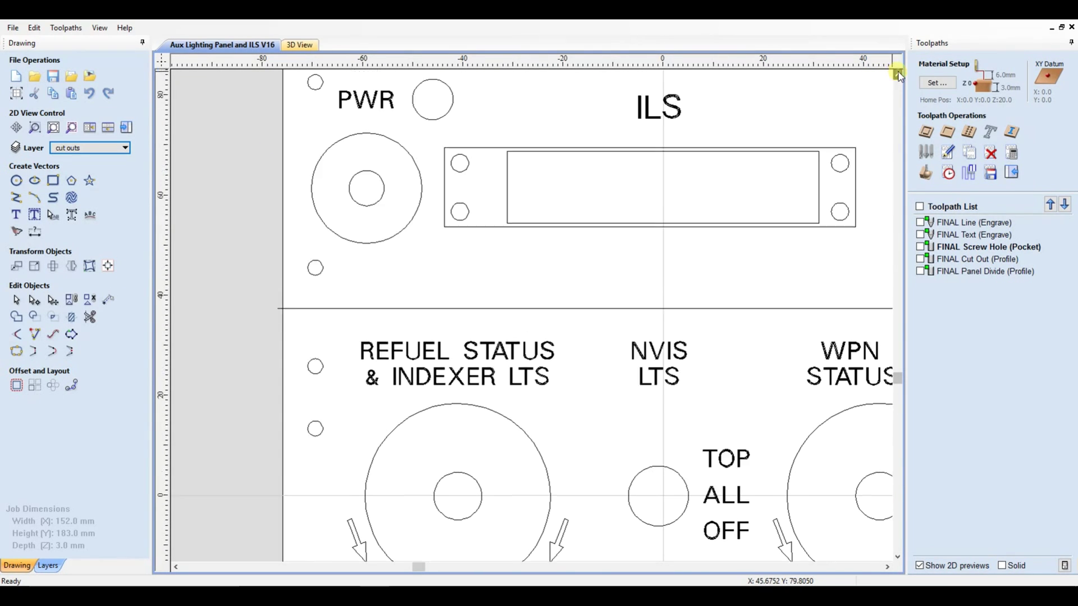
pyautogui.scroll(2, 380, 238)
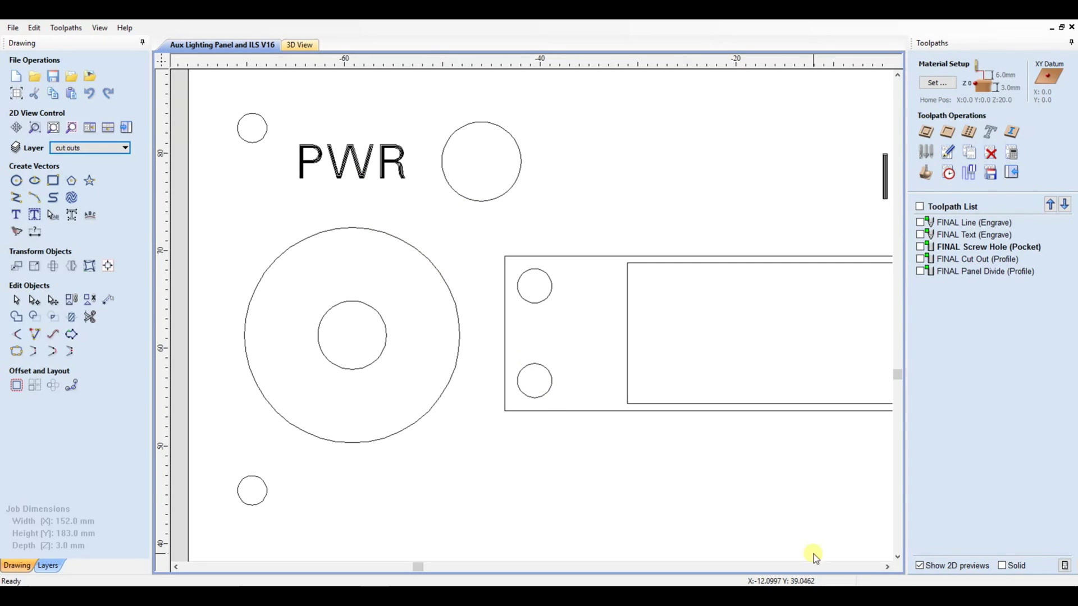
pyautogui.click(871, 568)
pyautogui.click(871, 567)
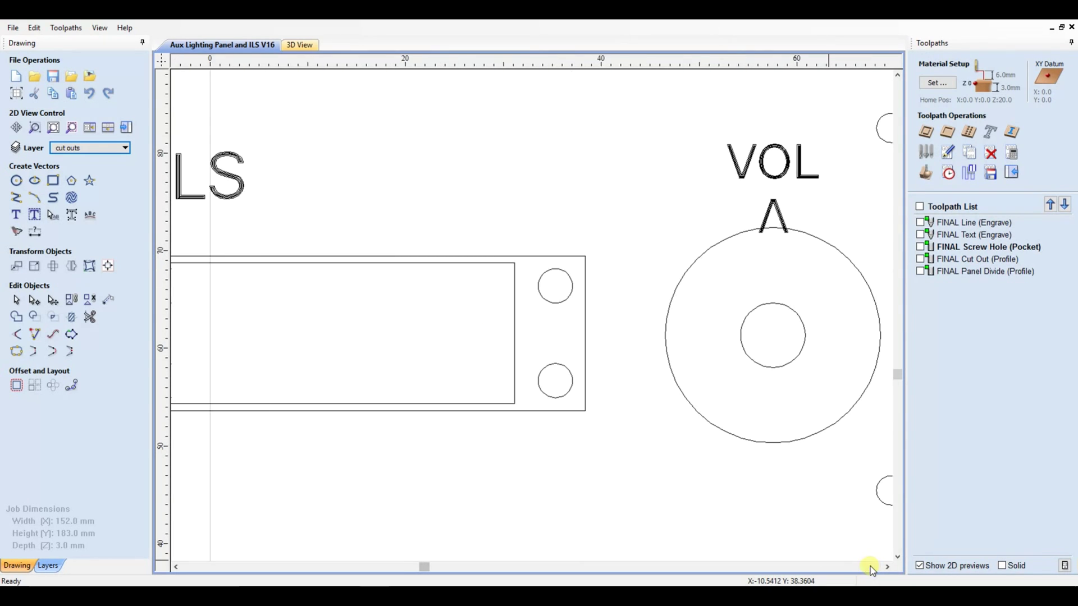
pyautogui.click(886, 568)
pyautogui.click(887, 568)
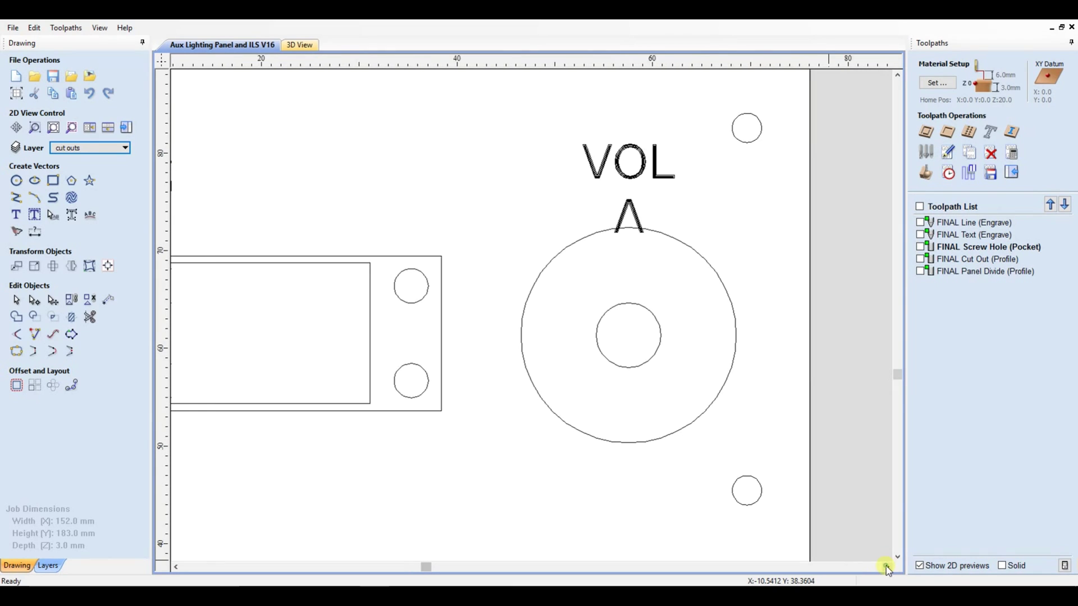
pyautogui.click(887, 568)
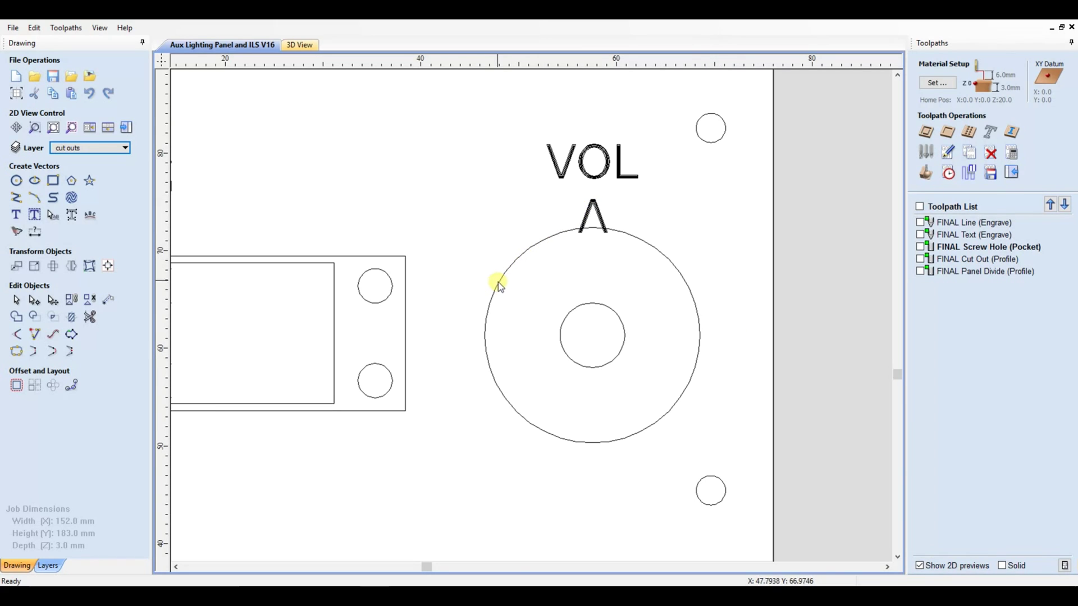
pyautogui.click(232, 568)
pyautogui.scroll(-1, 187, 370)
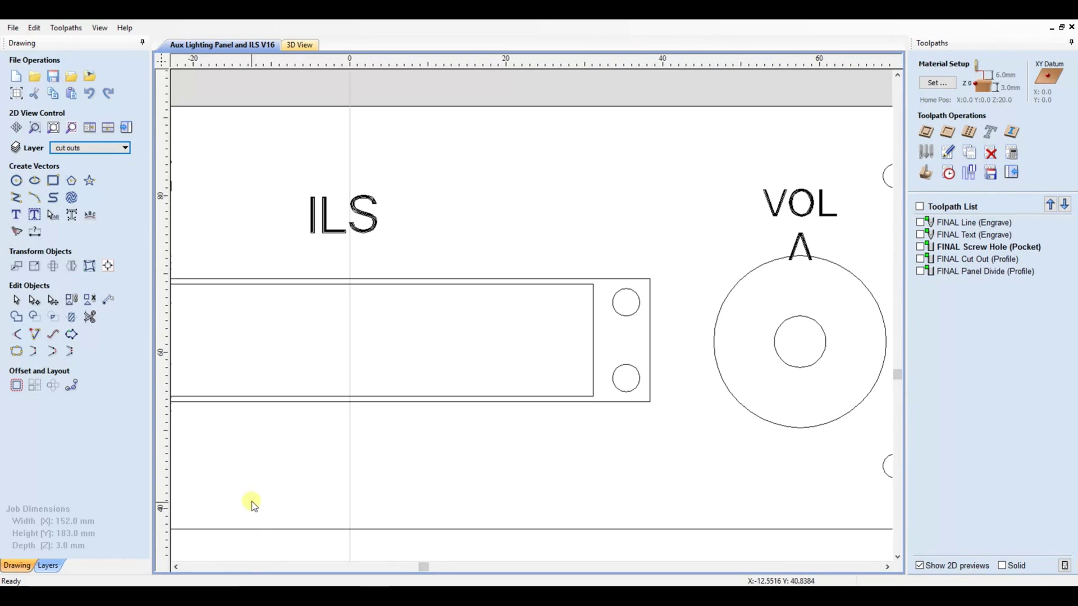
pyautogui.click(244, 567)
pyautogui.scroll(-1, 638, 461)
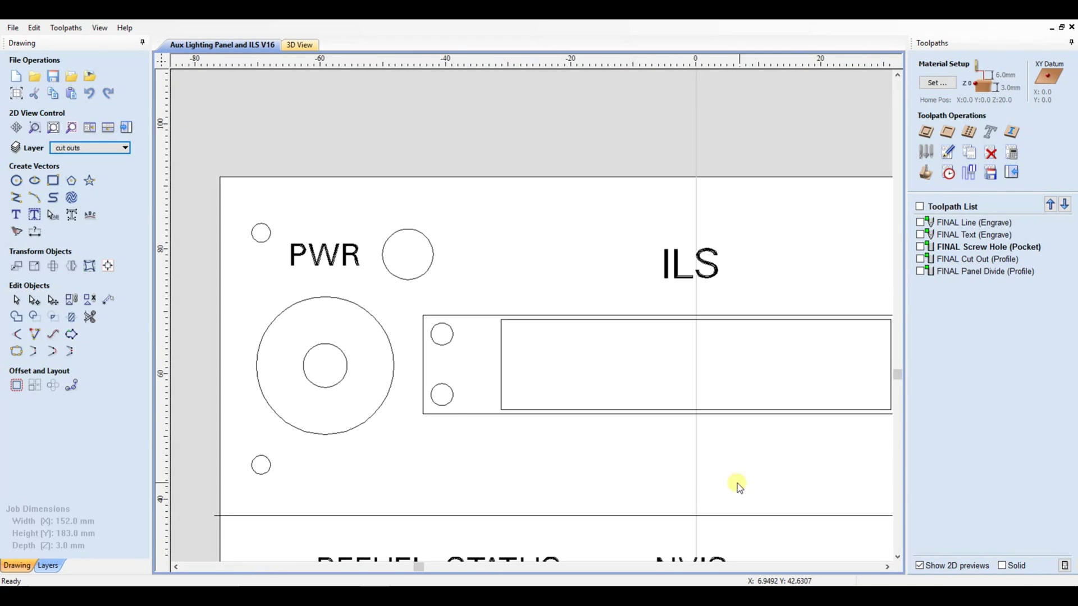
pyautogui.click(888, 567)
pyautogui.click(887, 567)
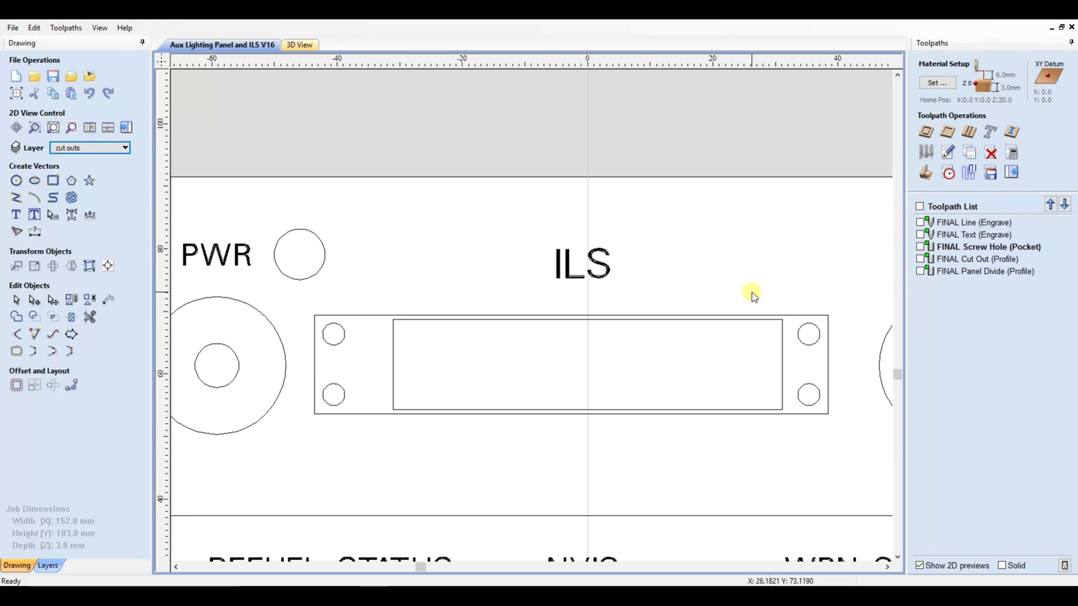
pyautogui.scroll(-3, 400, 415)
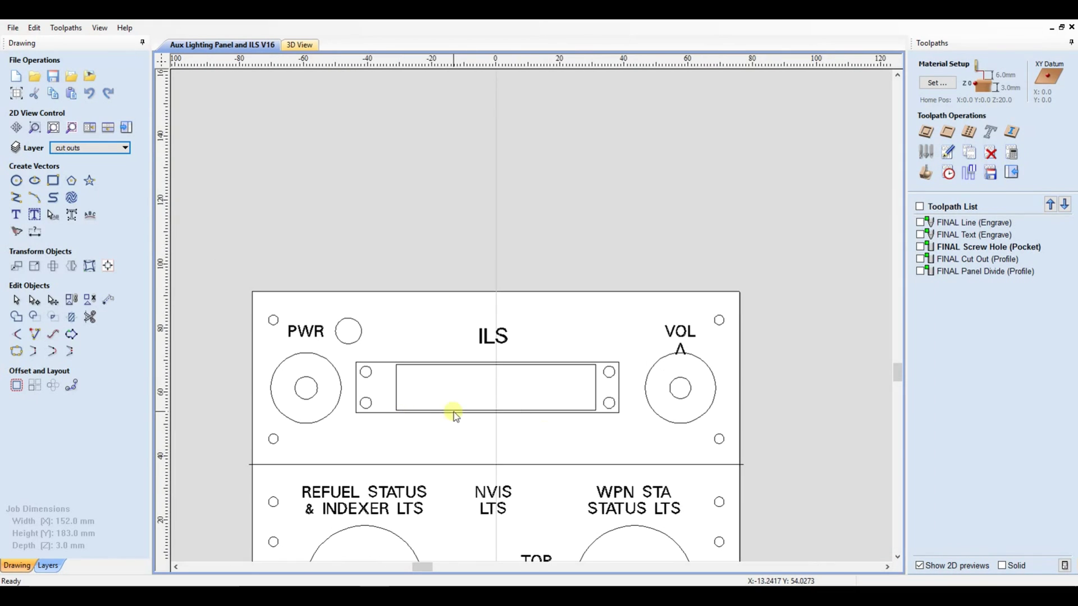
# - Look over the Aux Lighting Panel vectors below the ILS section in the 2D drawing
pyautogui.click(897, 558)
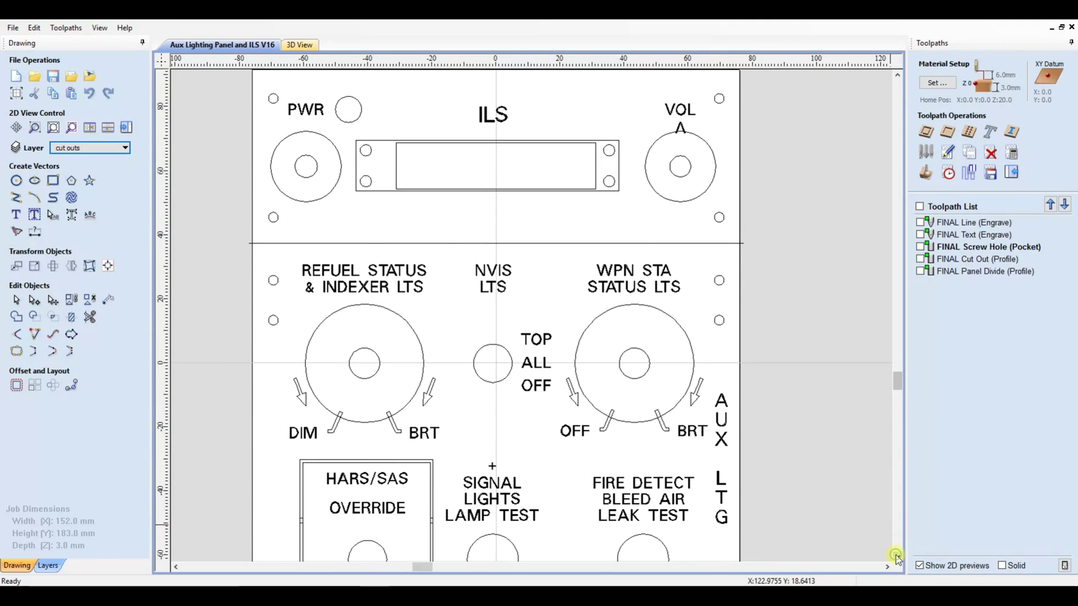
pyautogui.scroll(-1, 840, 498)
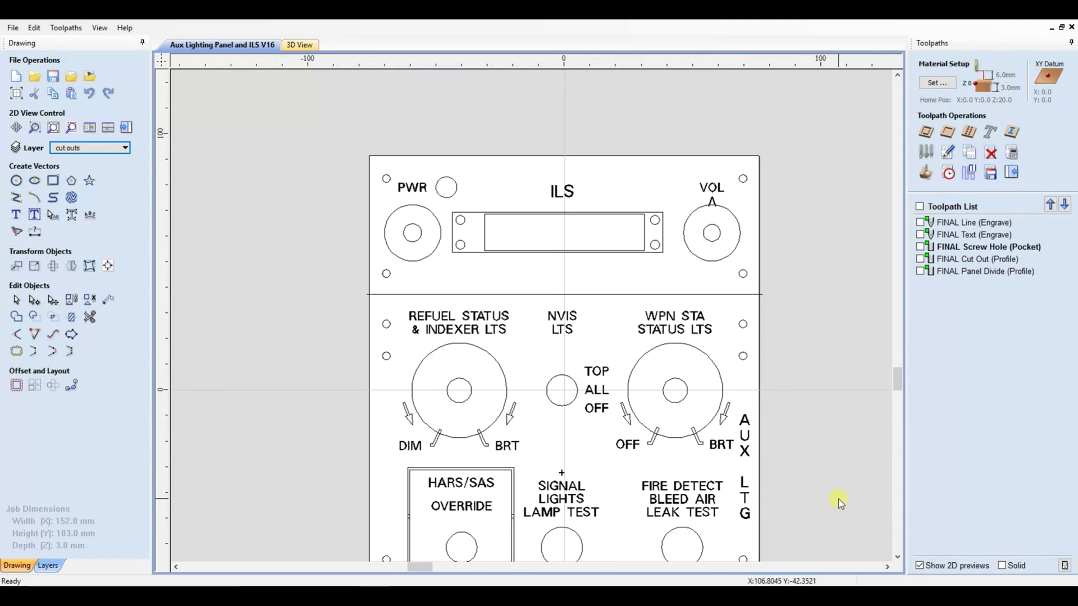
pyautogui.click(897, 557)
pyautogui.click(898, 558)
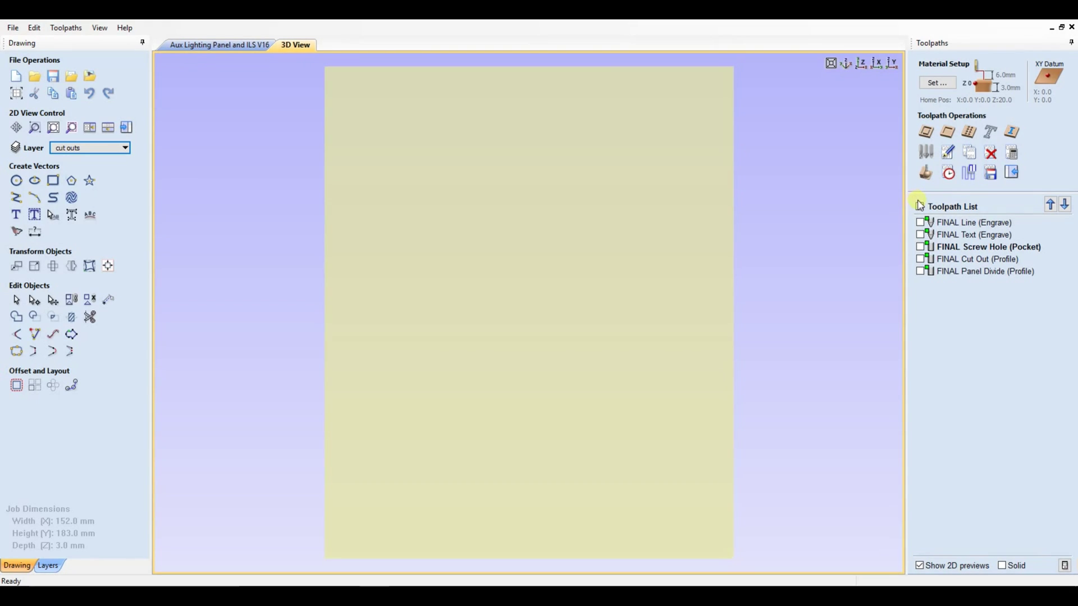
# - Show every toolpath in the 3D view and run the preview of all toolpaths
pyautogui.click(919, 206)
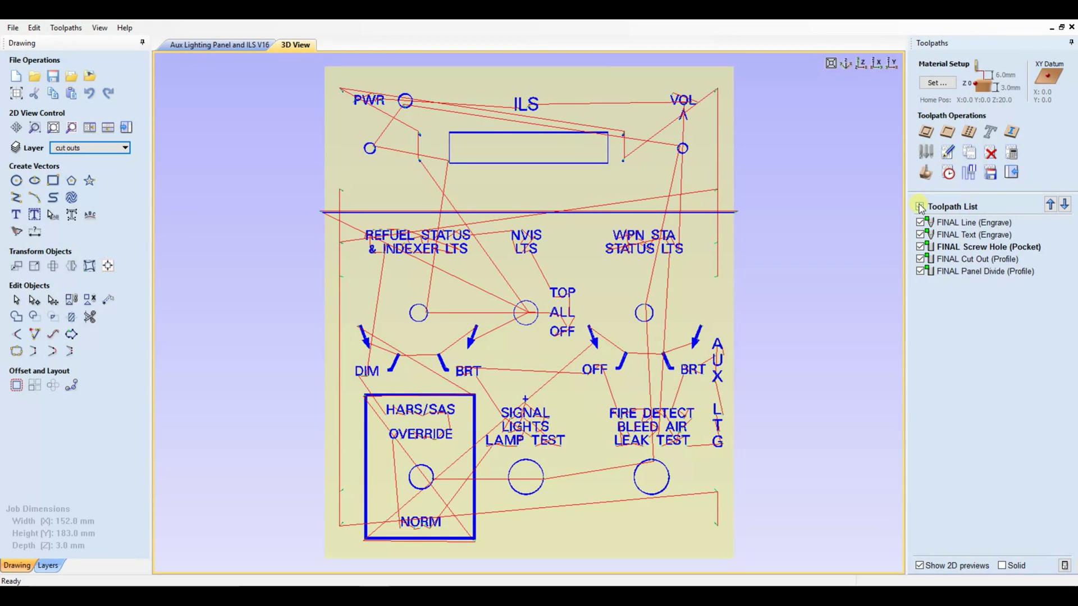
pyautogui.click(926, 176)
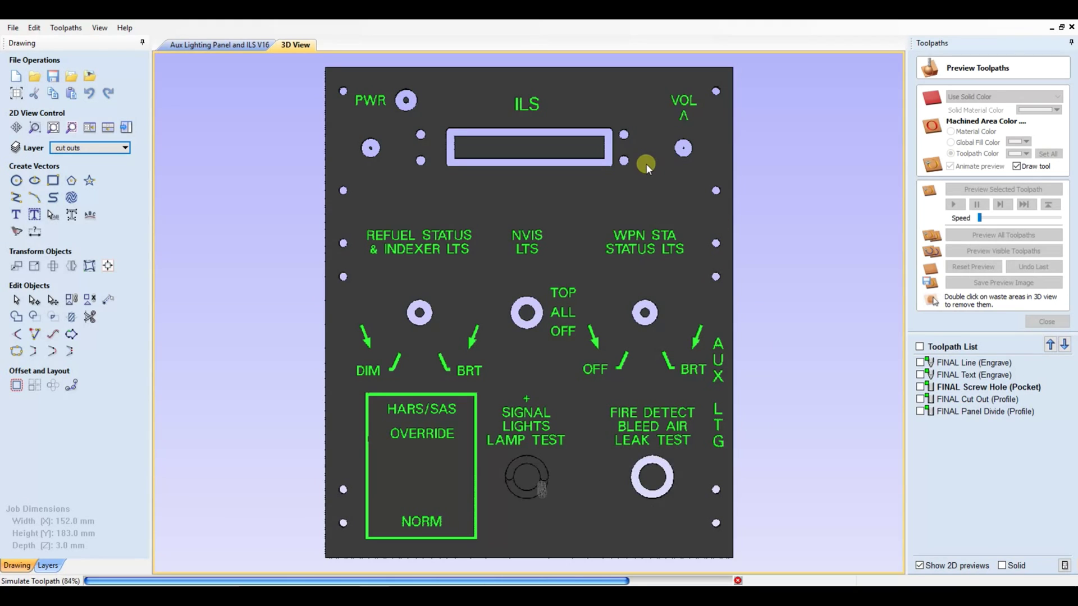
# - Remove the waste pieces from the switch and knob cut-outs of the Aux Lighting Panel in the 3D preview
pyautogui.doubleClick(656, 474)
pyautogui.doubleClick(521, 473)
pyautogui.doubleClick(424, 478)
pyautogui.doubleClick(421, 313)
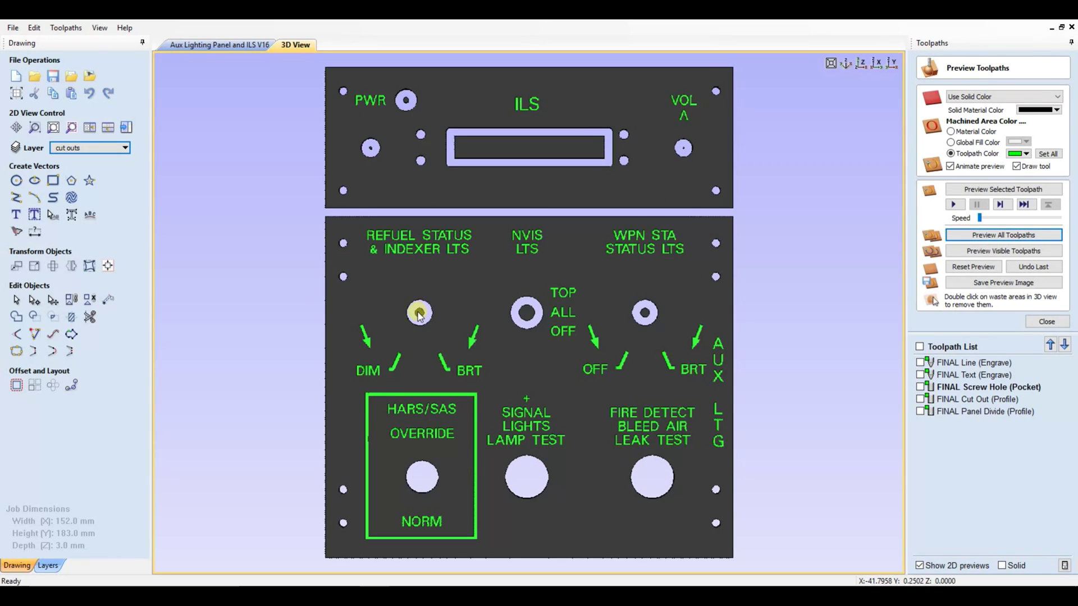
pyautogui.doubleClick(437, 312)
pyautogui.doubleClick(531, 313)
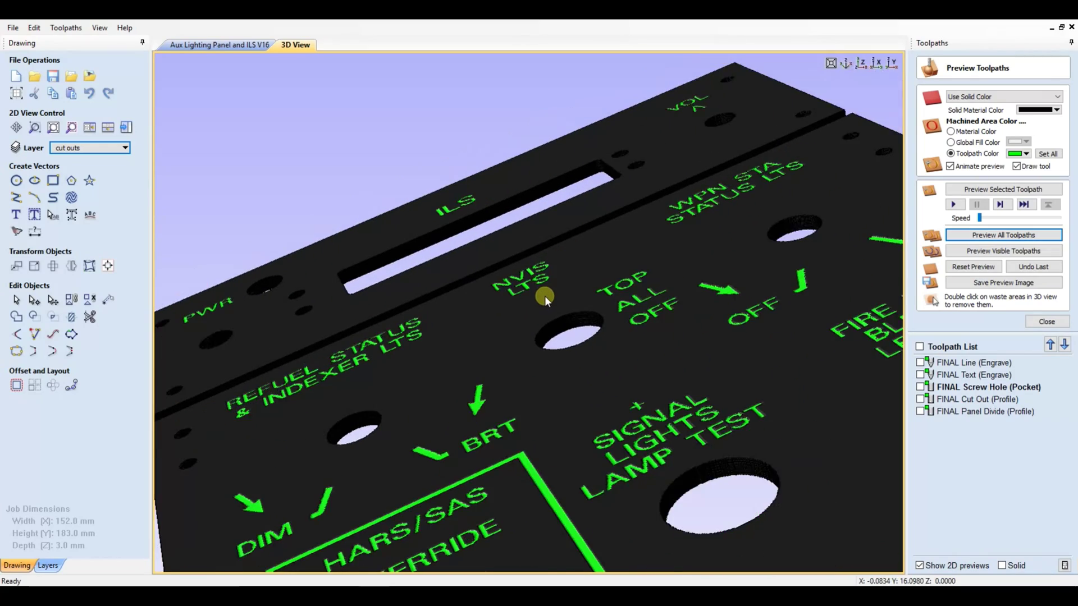
# - Examine the machined 3D preview up close, including the HARS/SAS OVERRIDE frame, the engraved lettering and the SIGNAL LIGHTS LAMP TEST cut-out
pyautogui.scroll(-3, 545, 298)
pyautogui.moveTo(545, 297)
pyautogui.mouseDown()
pyautogui.moveTo(563, 385)
pyautogui.moveTo(505, 451)
pyautogui.moveTo(464, 422)
pyautogui.moveTo(504, 480)
pyautogui.moveTo(493, 469)
pyautogui.moveTo(499, 389)
pyautogui.moveTo(531, 290)
pyautogui.moveTo(548, 292)
pyautogui.mouseUp()
pyautogui.scroll(5, 533, 321)
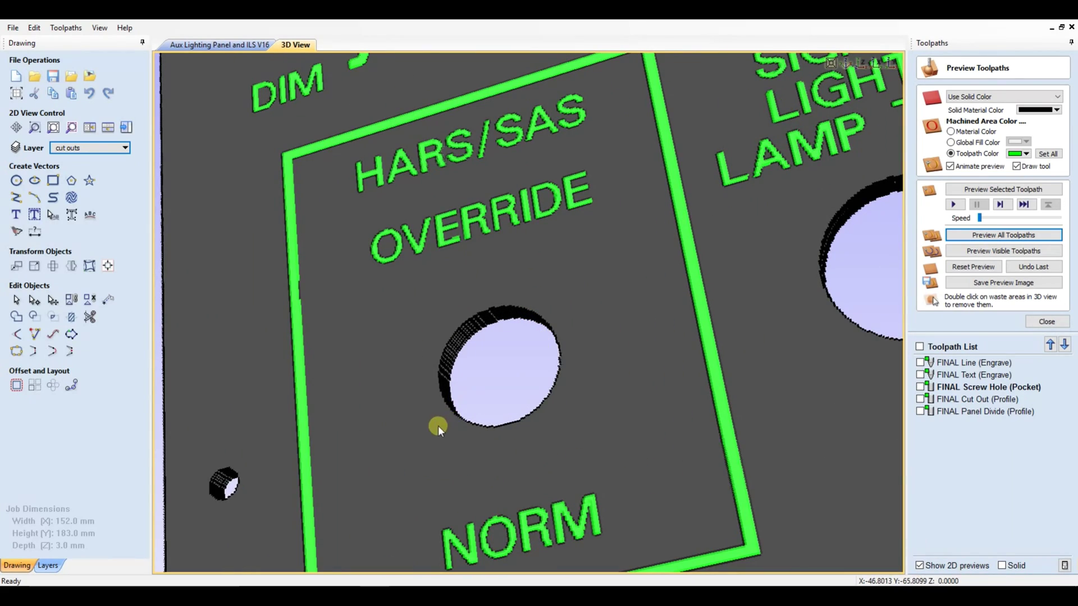
pyautogui.moveTo(438, 425); pyautogui.dragTo(450, 464)
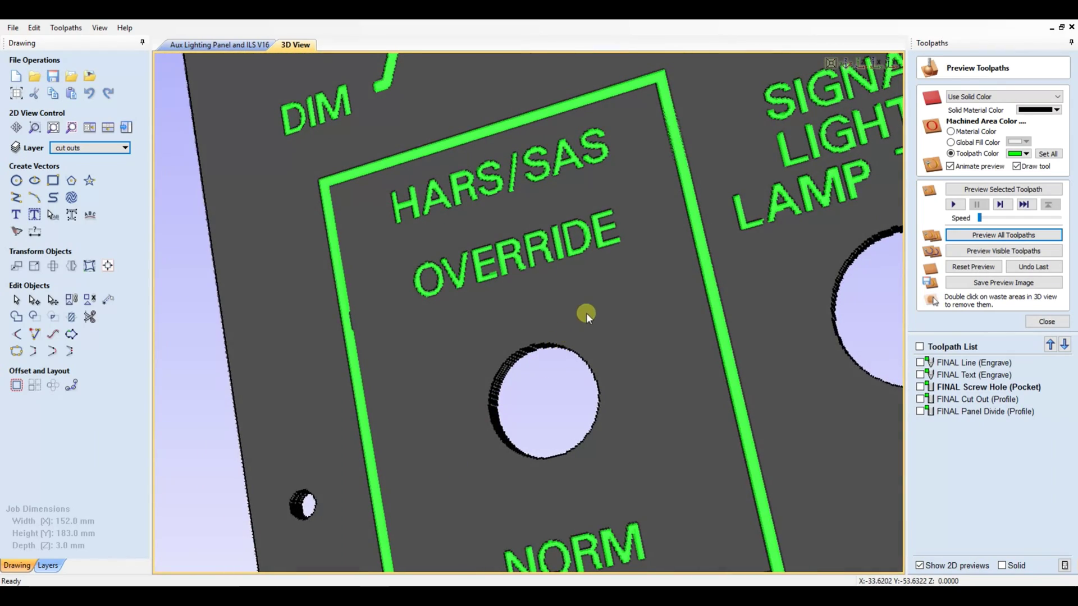
pyautogui.moveTo(586, 312); pyautogui.dragTo(379, 368)
pyautogui.moveTo(403, 298); pyautogui.dragTo(395, 228)
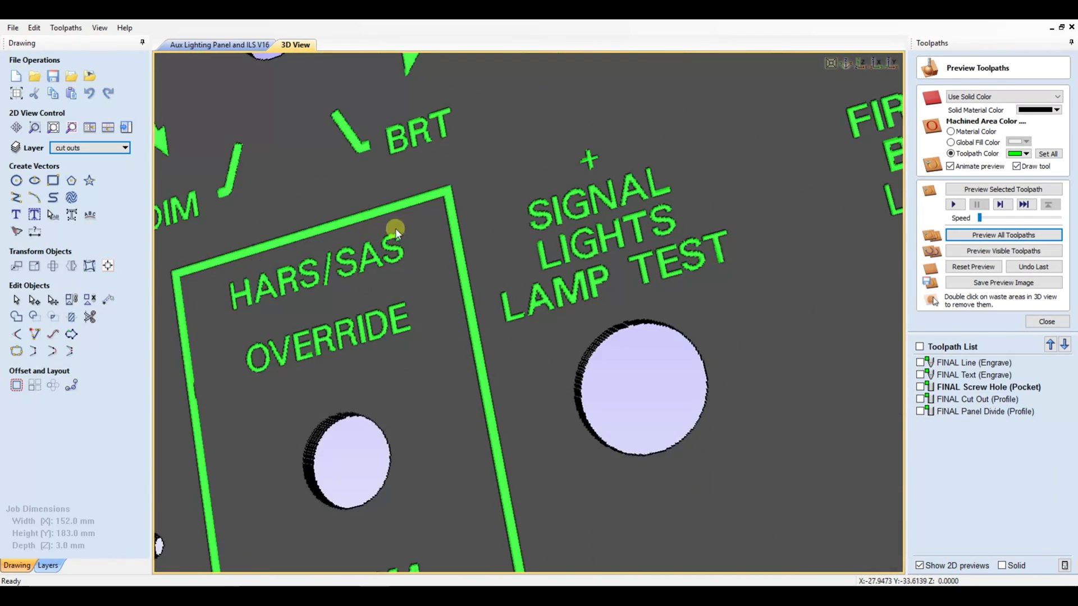